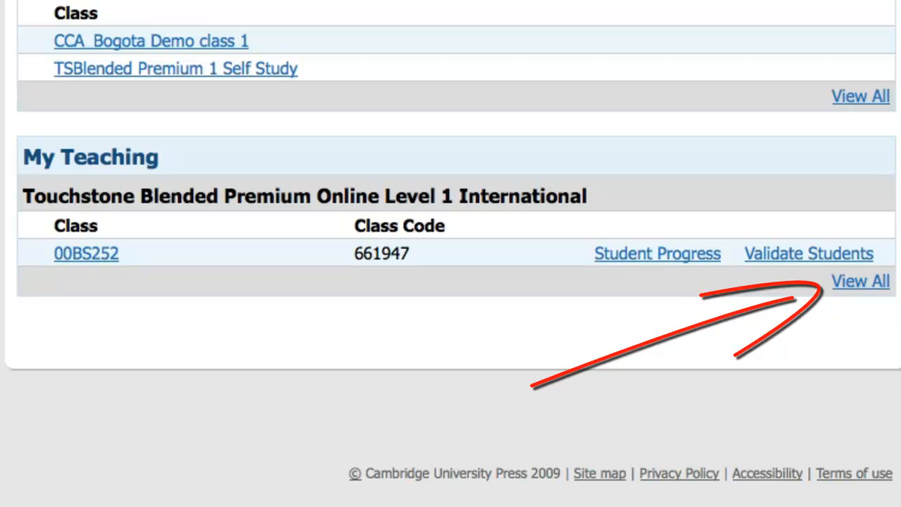
Open the gradebook of the finished class 00BS152 from the teaching list and review its gradebook items.
left_click(879, 284)
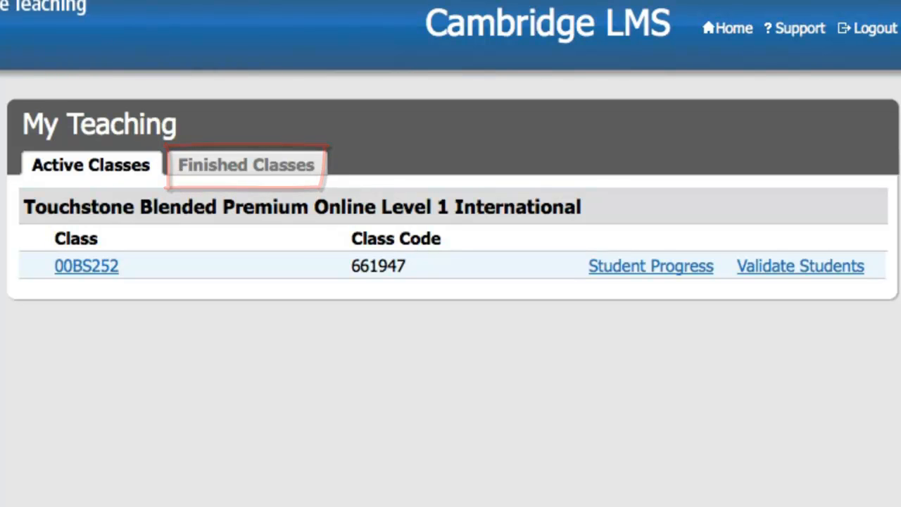
left_click(262, 166)
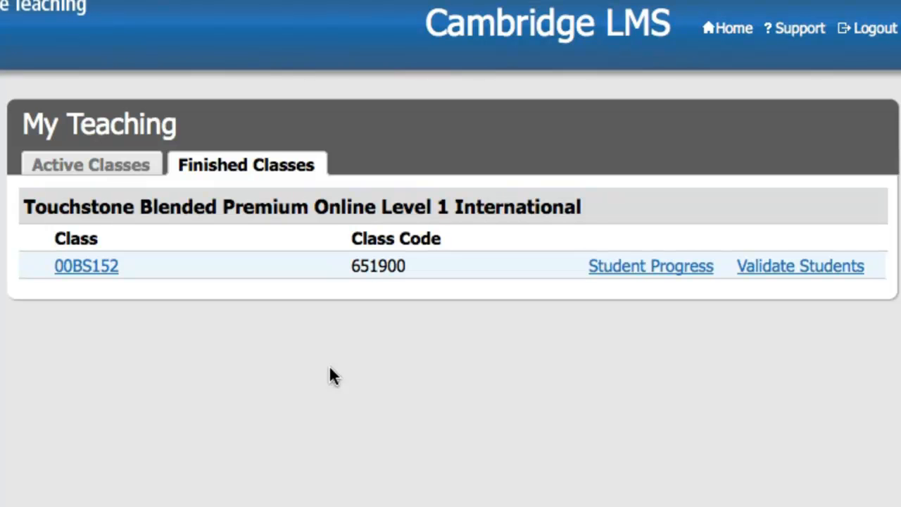
left_click(108, 267)
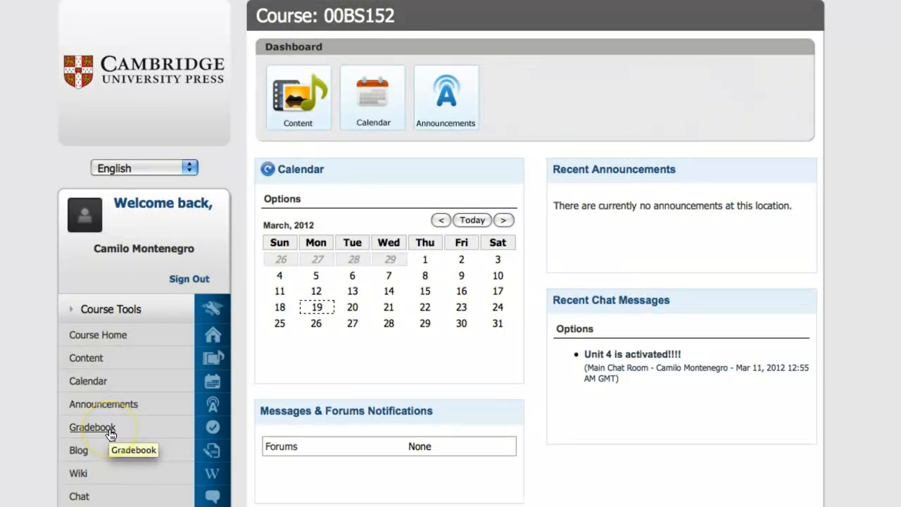
left_click(110, 431)
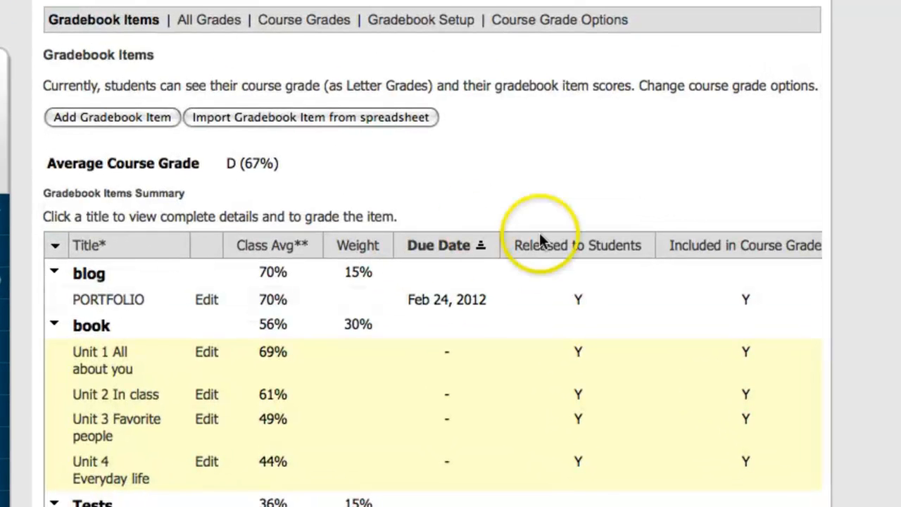
scroll(433, 317, "down", 5)
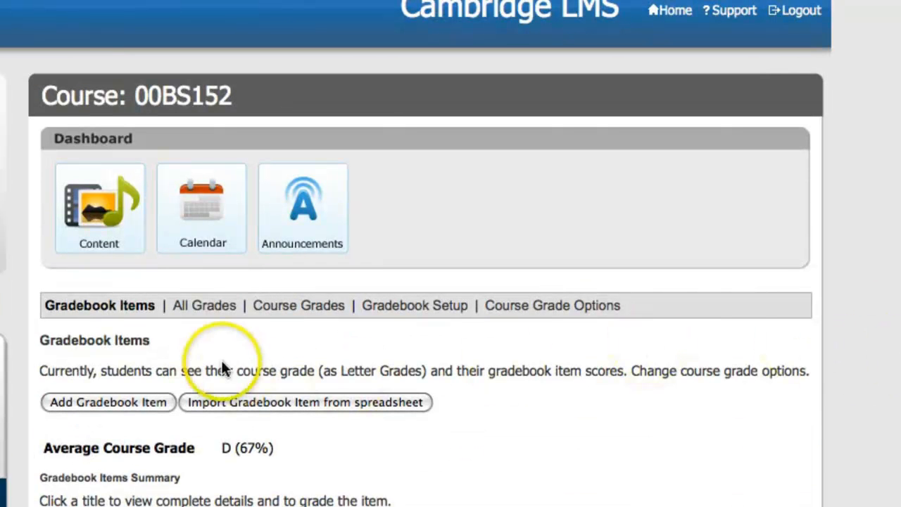
Show the All Grades table of the class gradebook.
left_click(217, 310)
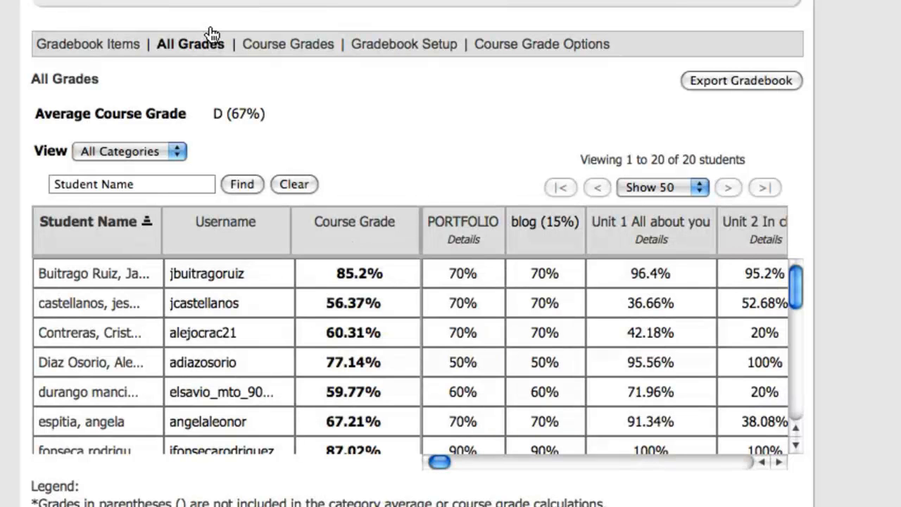
left_click(468, 141)
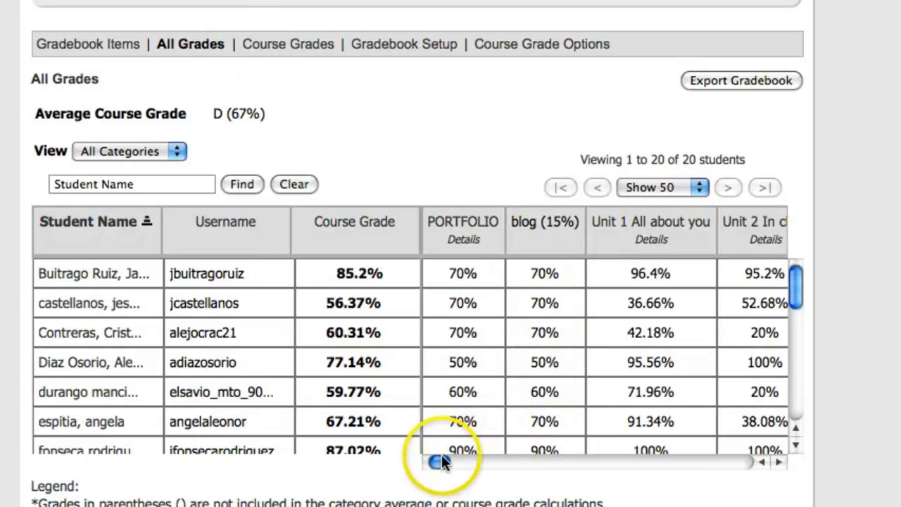
left_click_drag(439, 457, 439, 475)
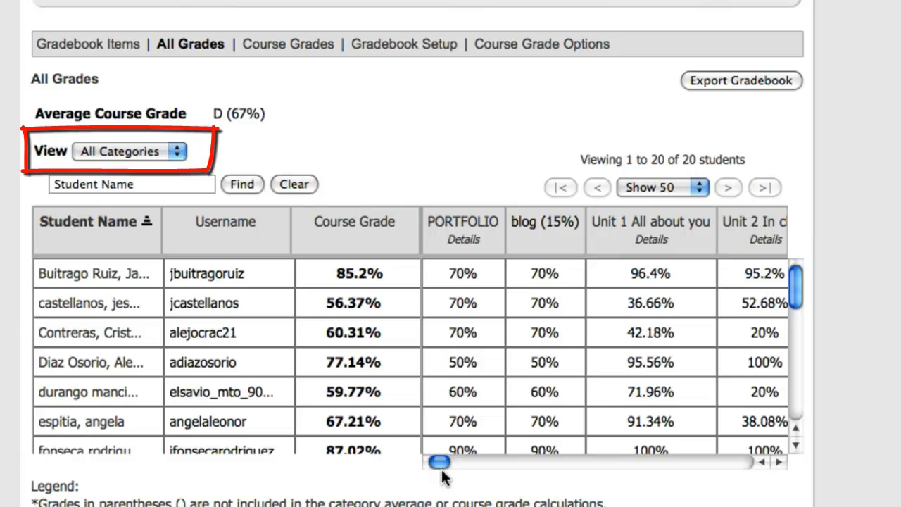
Limit the grades table to the Workbook category and look over its unit scores.
left_click(176, 152)
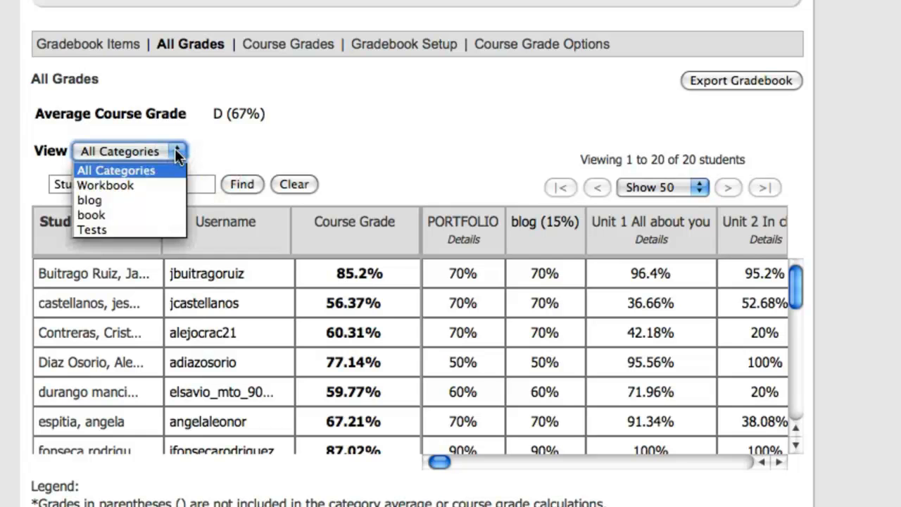
left_click(134, 185)
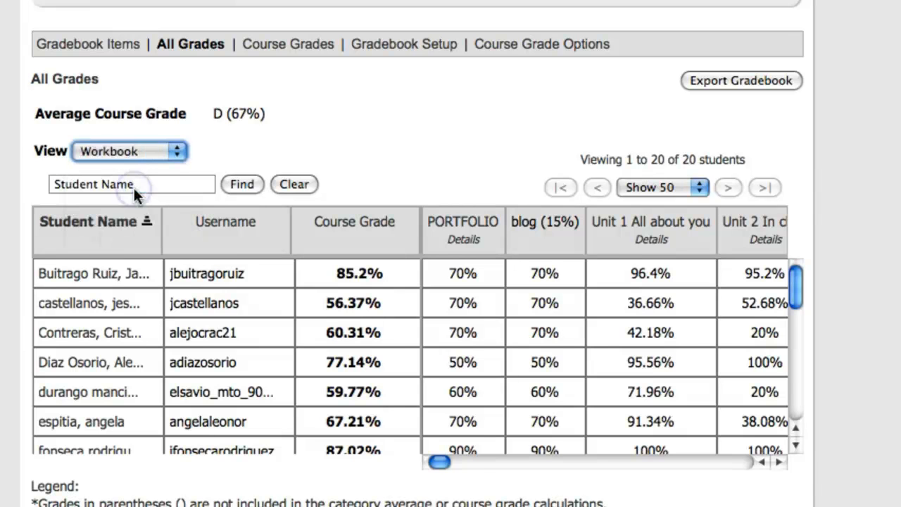
left_click(400, 137)
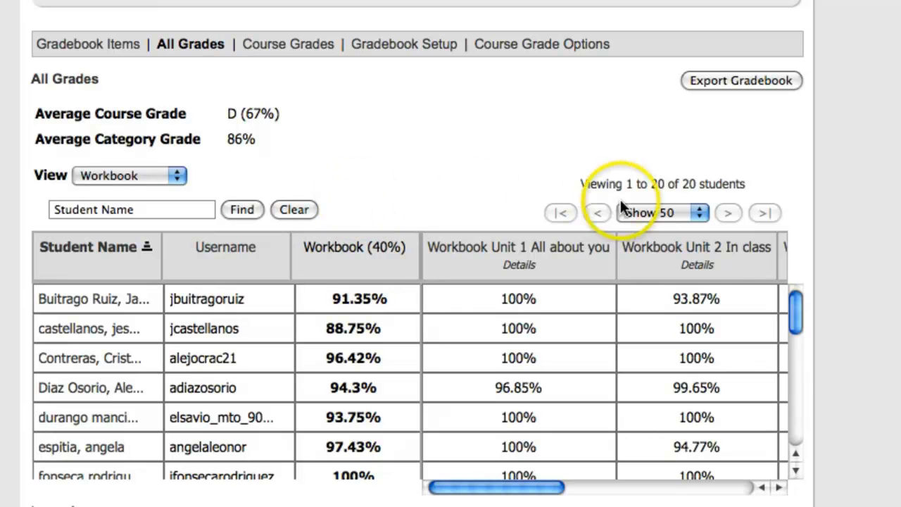
mouse_move(801, 302)
left_mouse_down()
mouse_move(801, 417)
mouse_move(800, 299)
left_mouse_up()
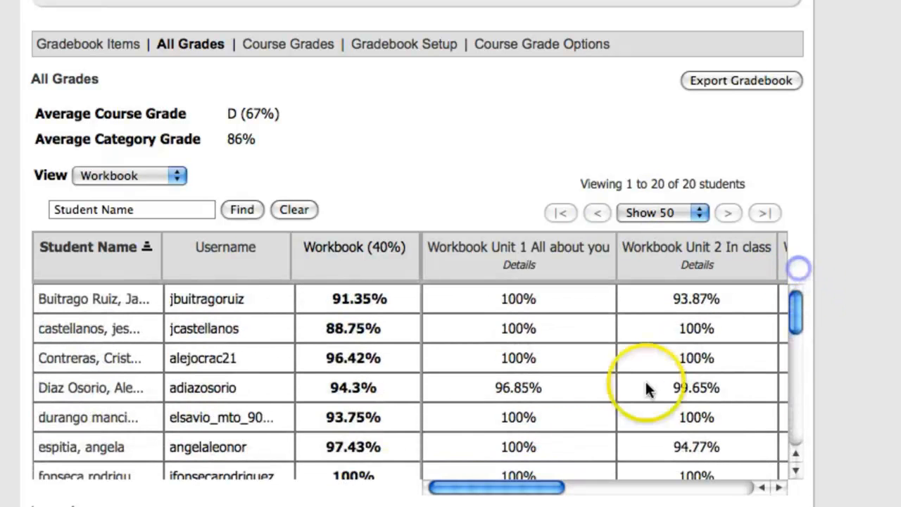
mouse_move(520, 493)
left_mouse_down()
mouse_move(719, 482)
mouse_move(519, 487)
left_mouse_up()
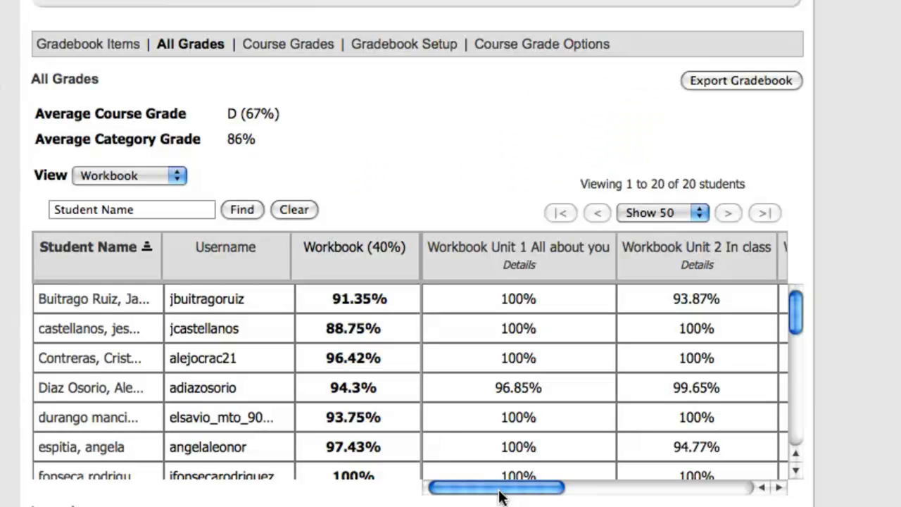
Export the Workbook grades, save the CSV file and open the downloaded copy in Excel.
left_click(695, 79)
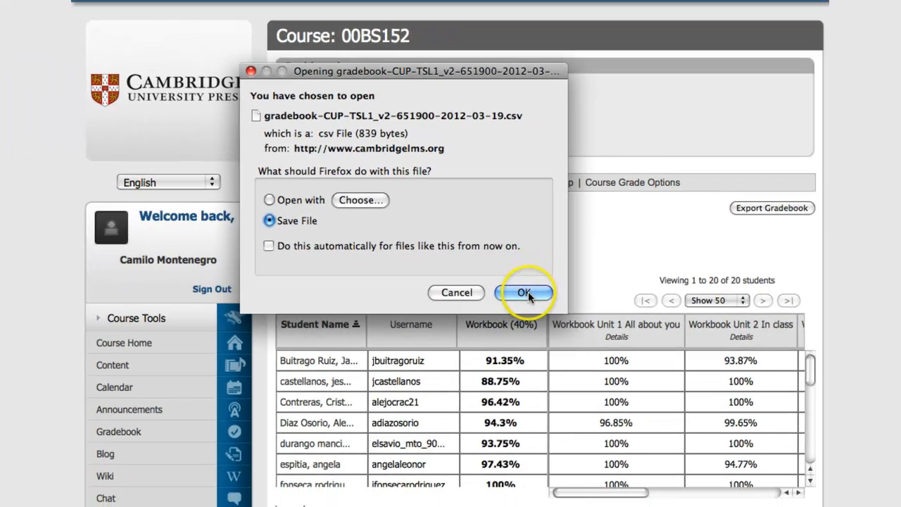
left_click(526, 292)
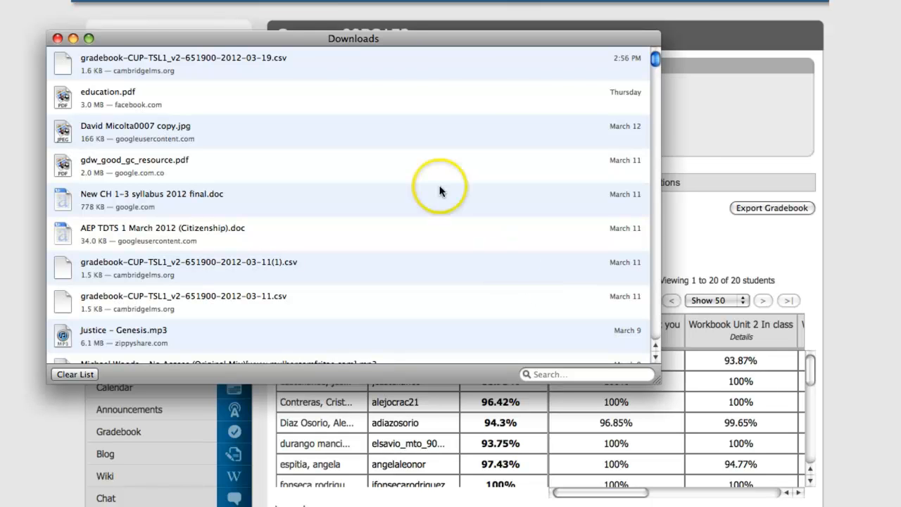
left_click(348, 66)
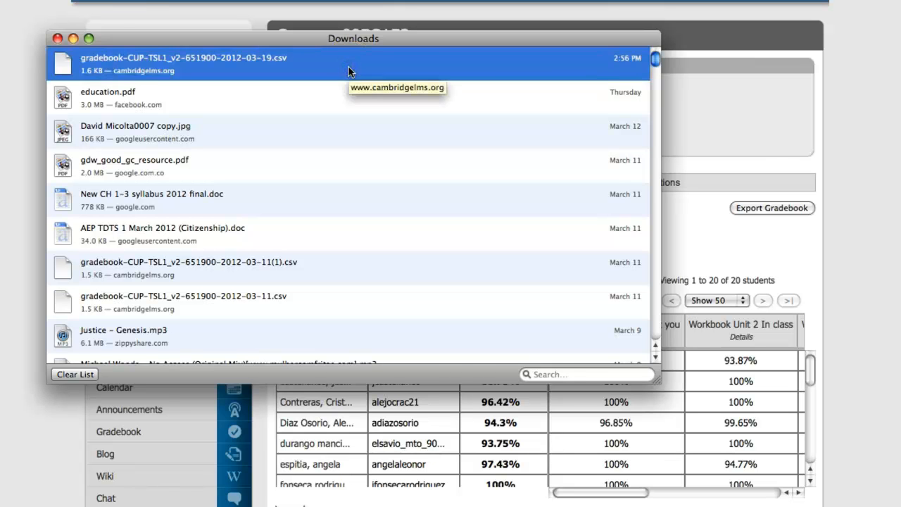
left_click(347, 65)
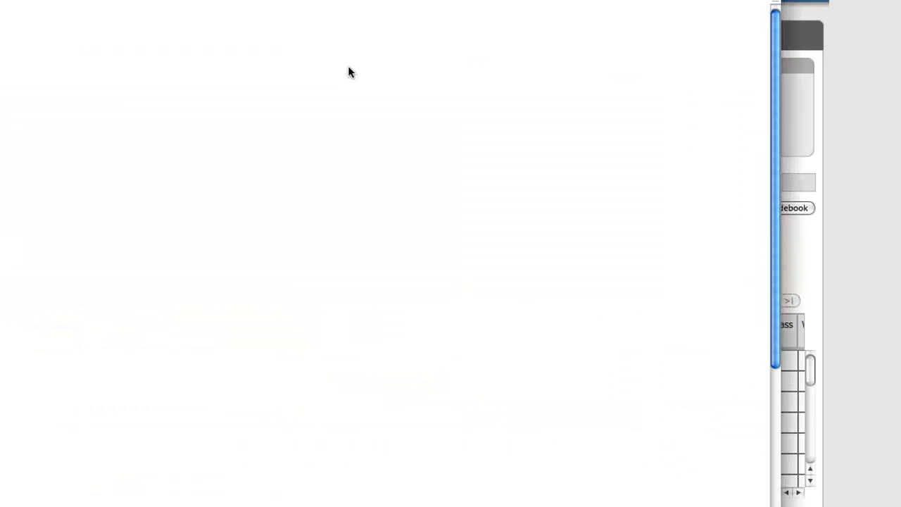
left_click(324, 40)
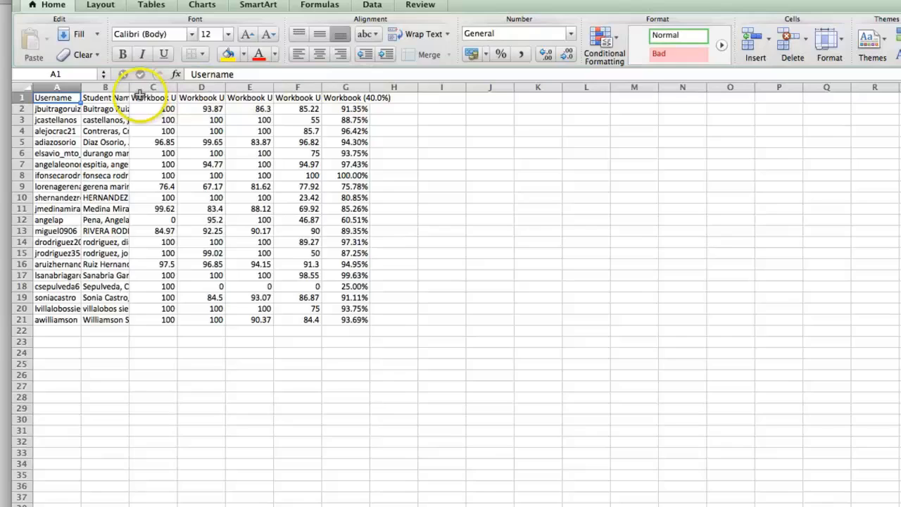
Widen columns B through G of the exported sheet for the student names, workbook unit headings and category total.
left_click_drag(130, 87, 197, 86)
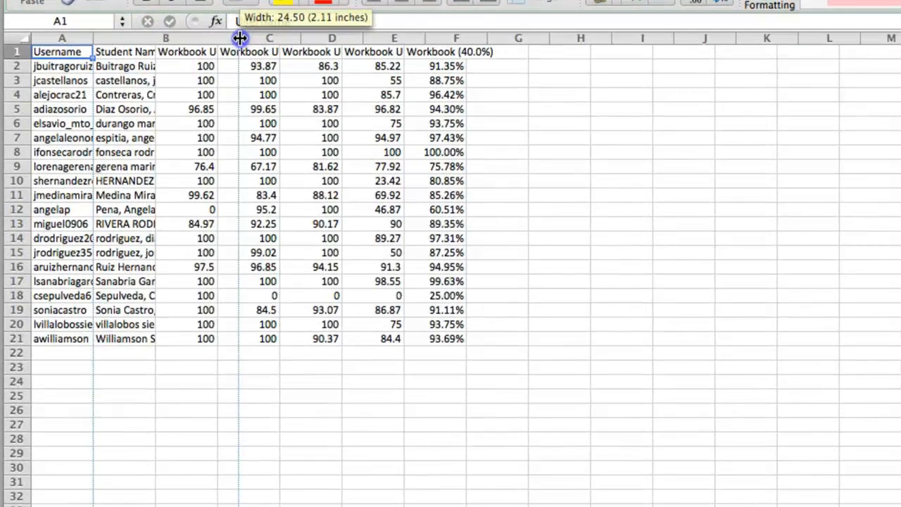
left_click_drag(241, 37, 239, 37)
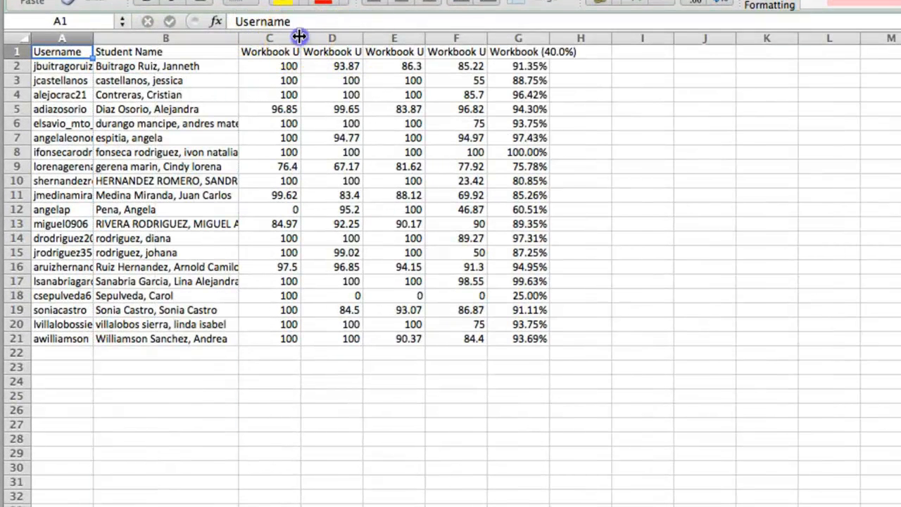
left_click_drag(297, 36, 372, 35)
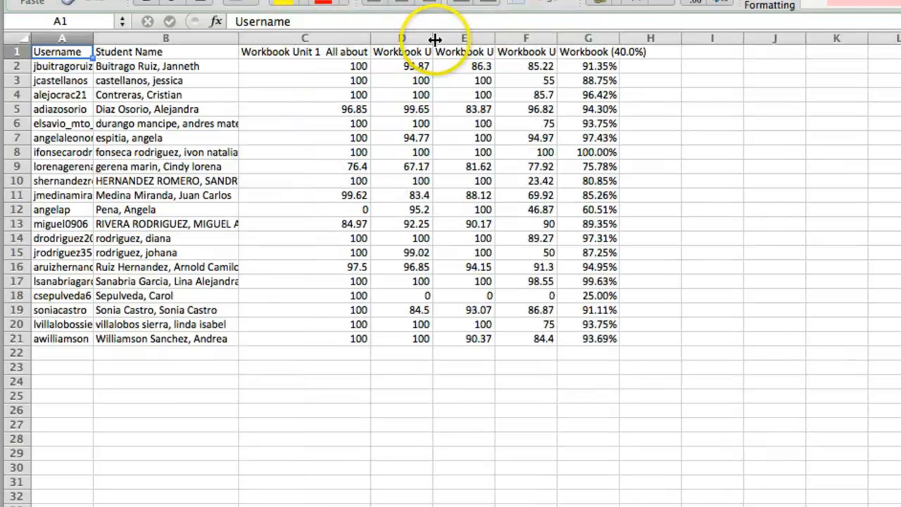
left_click_drag(437, 38, 497, 38)
left_click_drag(560, 38, 621, 38)
left_click_drag(681, 37, 744, 38)
left_click_drag(809, 39, 856, 38)
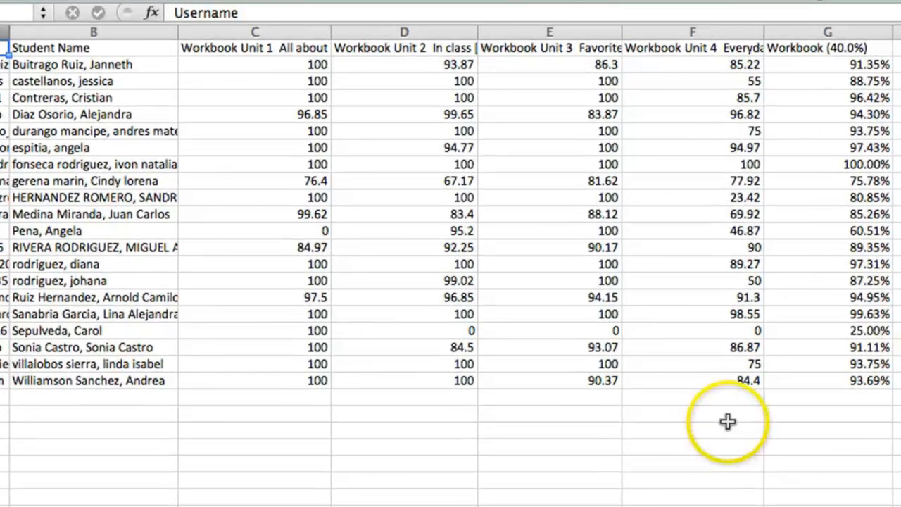
Highlight the name and workbook scores of the students in row 8 and row 18 to compare their results.
left_click(886, 164)
left_click_drag(886, 164, 95, 165)
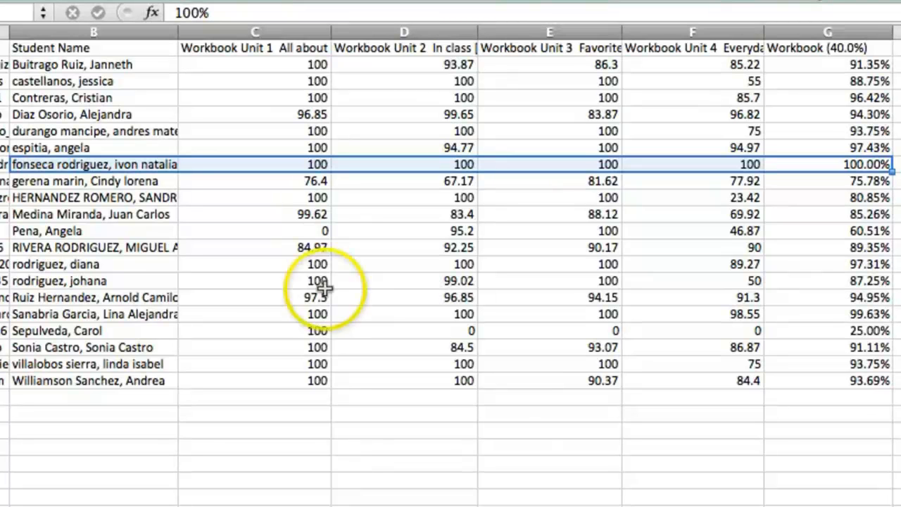
left_click(79, 330)
left_click_drag(78, 330, 810, 337)
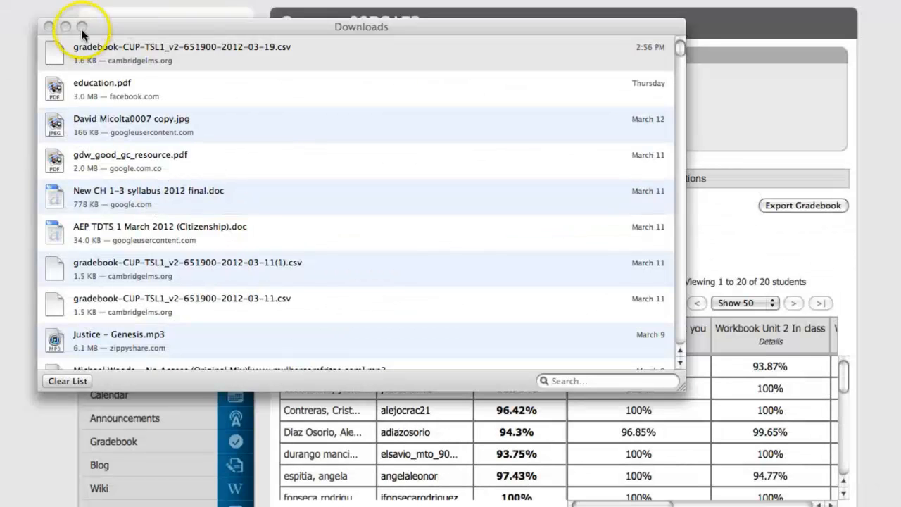
Put away the downloads window in the browser and limit the grades table to the blog category.
left_click(65, 27)
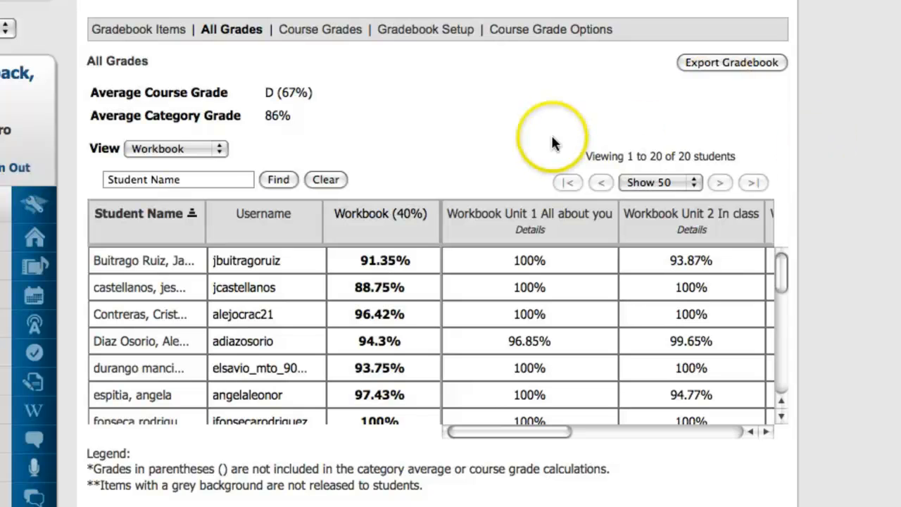
left_click(221, 151)
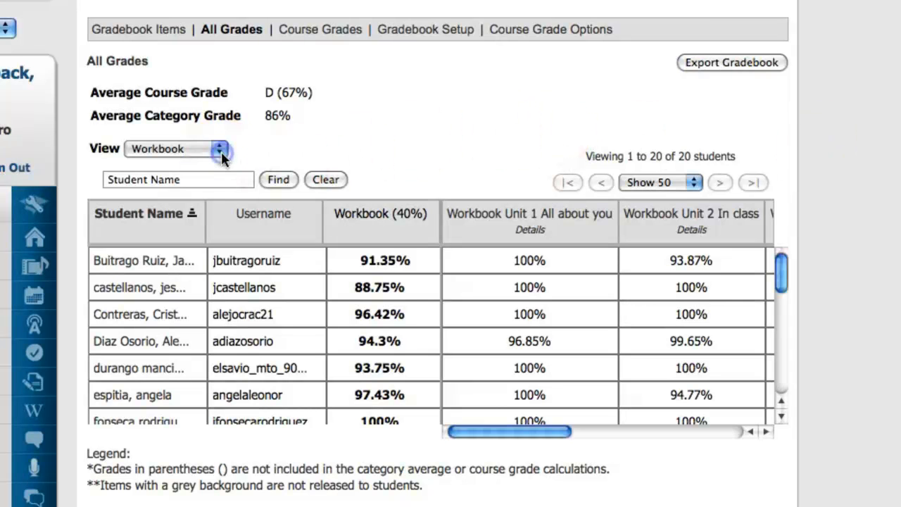
left_click(221, 150)
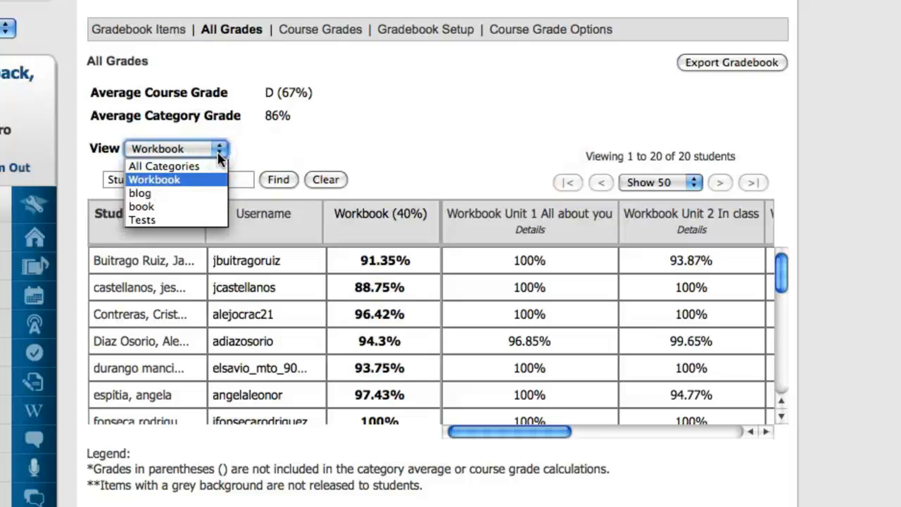
left_click(195, 193)
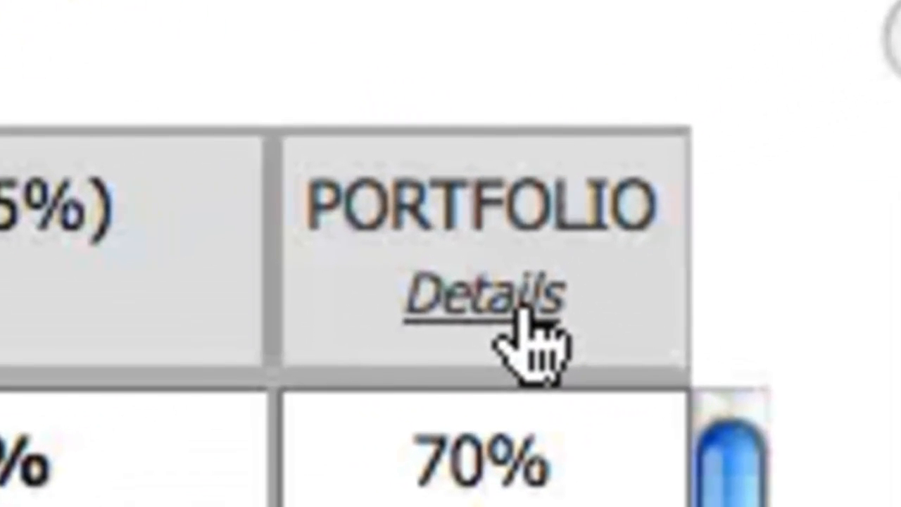
Open the details of the PORTFOLIO gradebook item and make its comments editable.
left_click(517, 296)
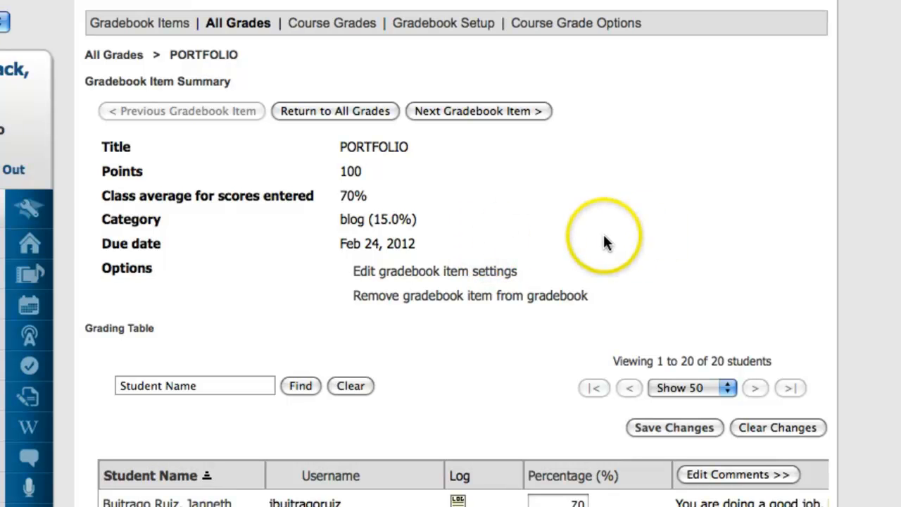
scroll(450, 281, "down", 10)
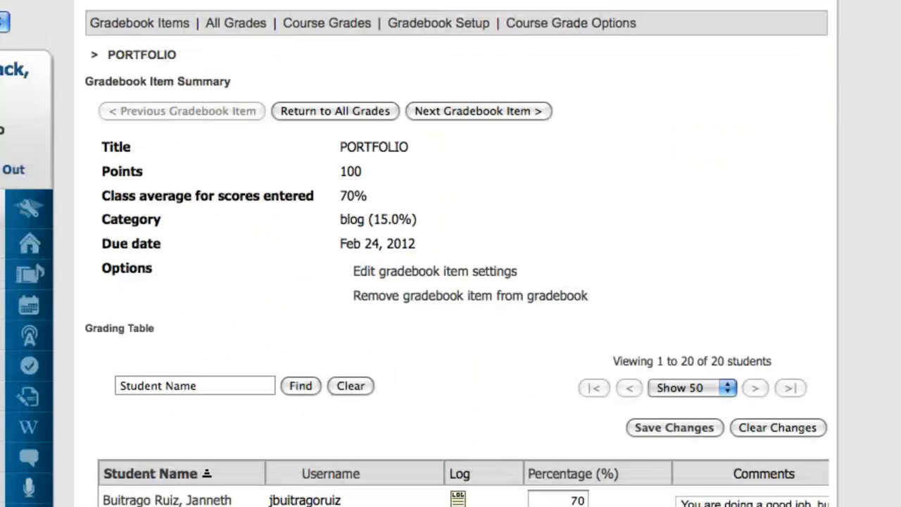
scroll(451, 254, "down", 10)
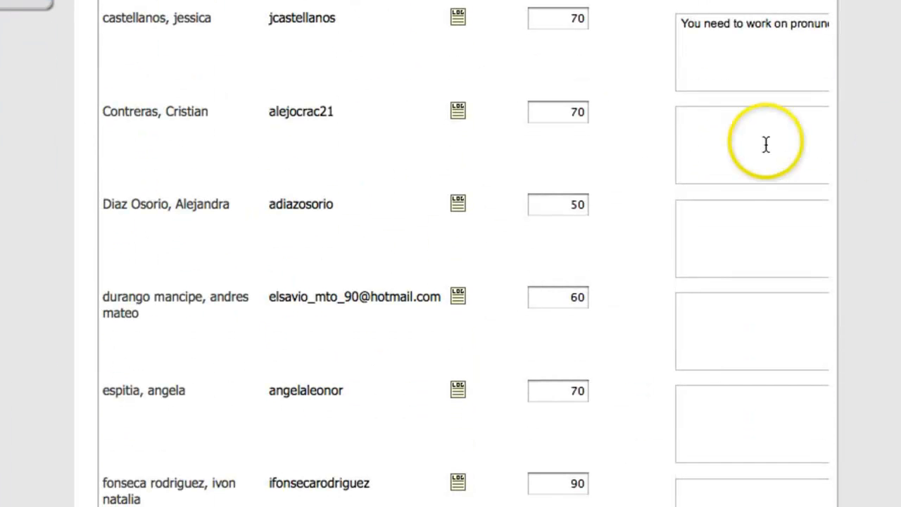
In the third student's comment, enter their first name followed by "you need to work on the use of the IPA." and save the changes.
left_click(718, 135)
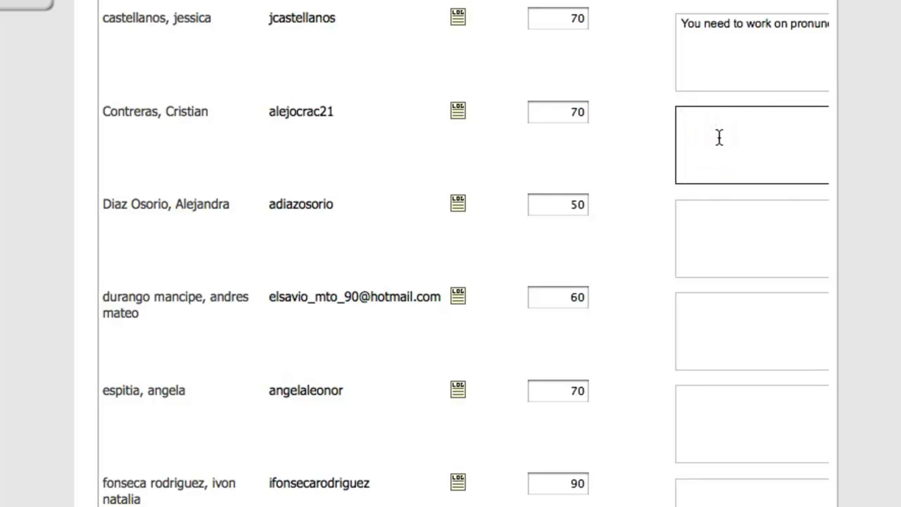
type("Cristin")
key("BackSpace")
key("BackSpace")
type("an you need to work ")
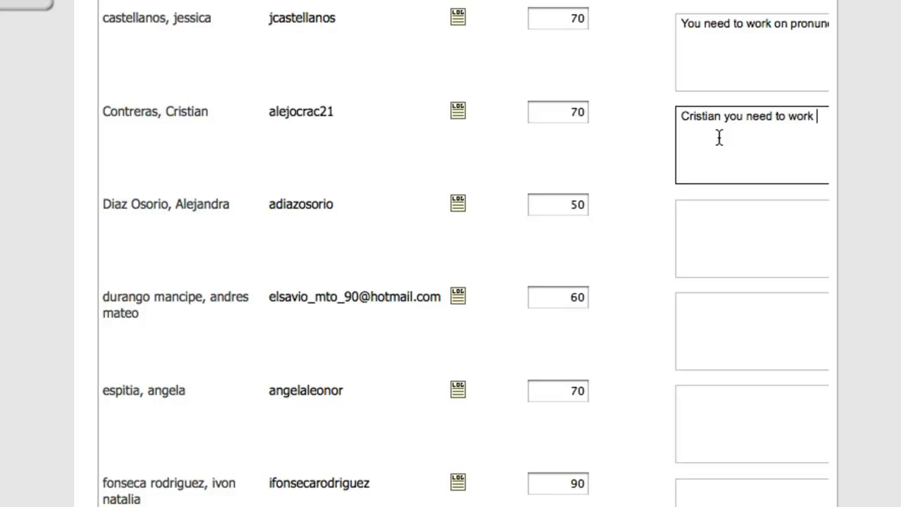
type("on the use o")
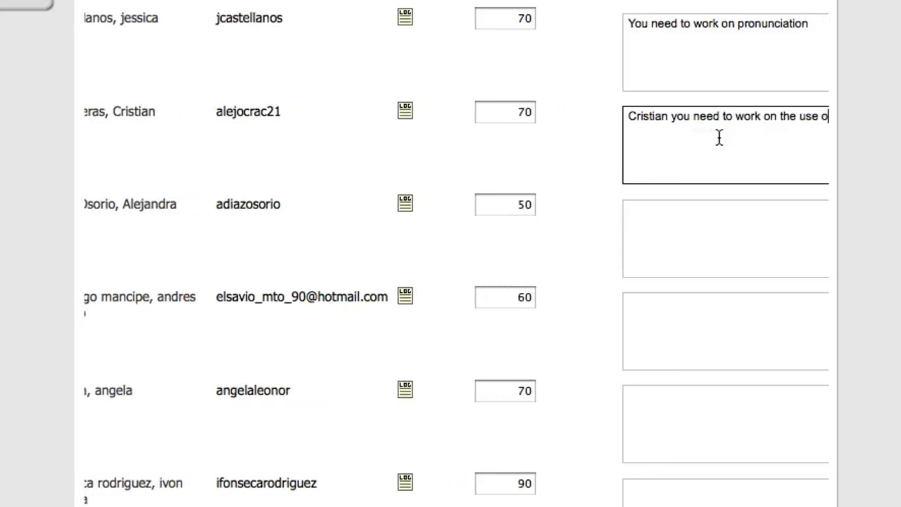
type("f the IP")
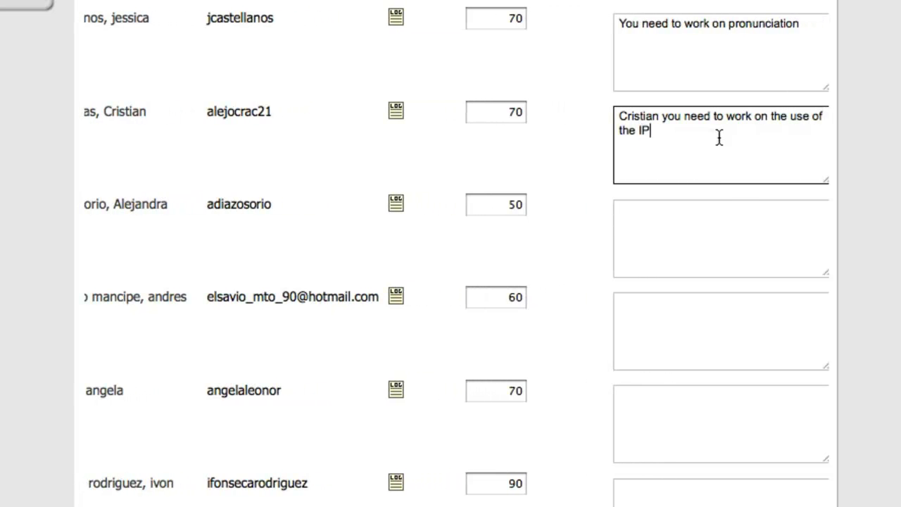
type("A.")
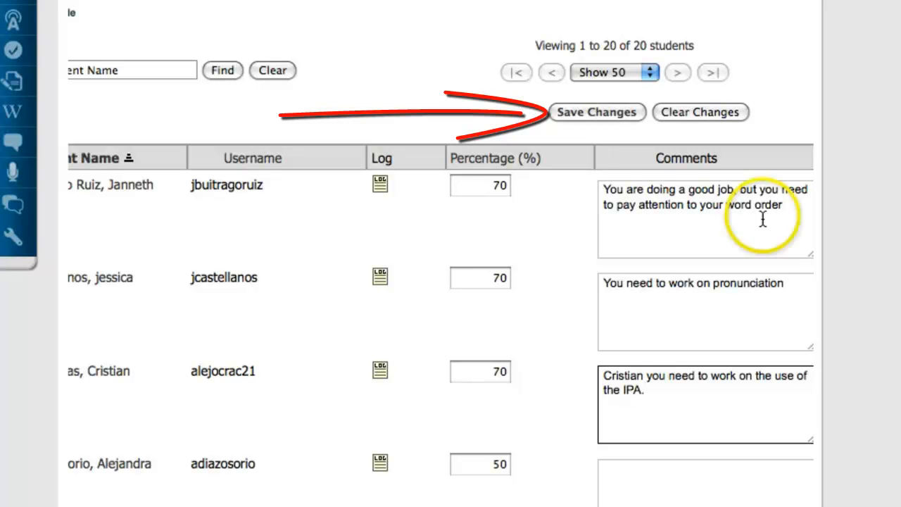
left_click(595, 110)
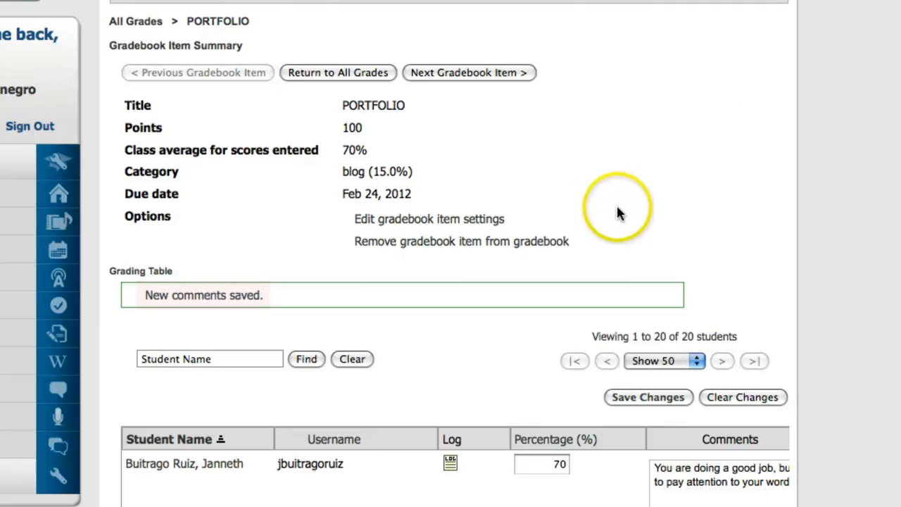
scroll(451, 281, "down", 10)
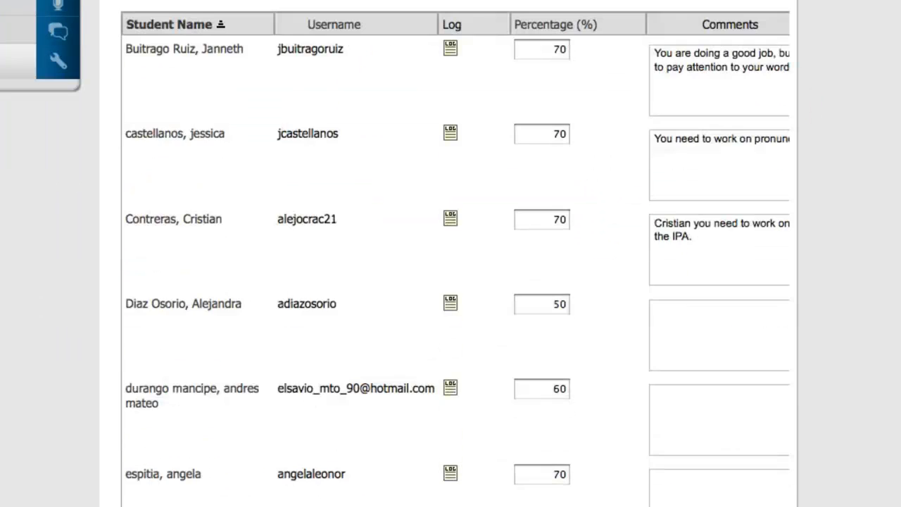